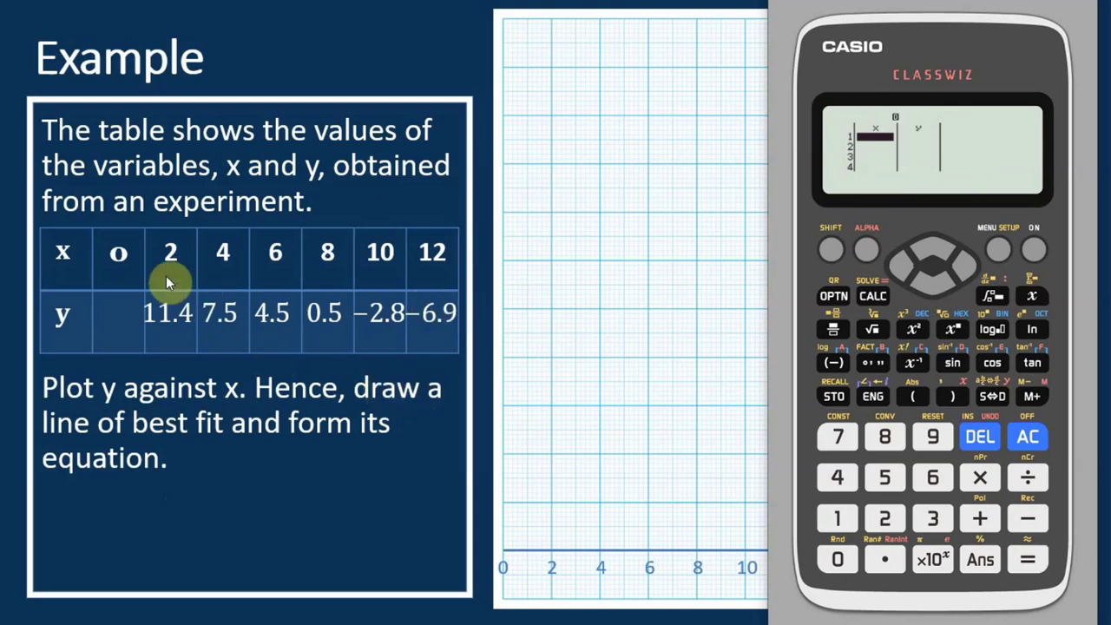
Enter the x values 2 and 12 in the statistics table
{"action": "left_click", "coordinate": [884, 518]}
{"action": "left_click", "coordinate": [1028, 559]}
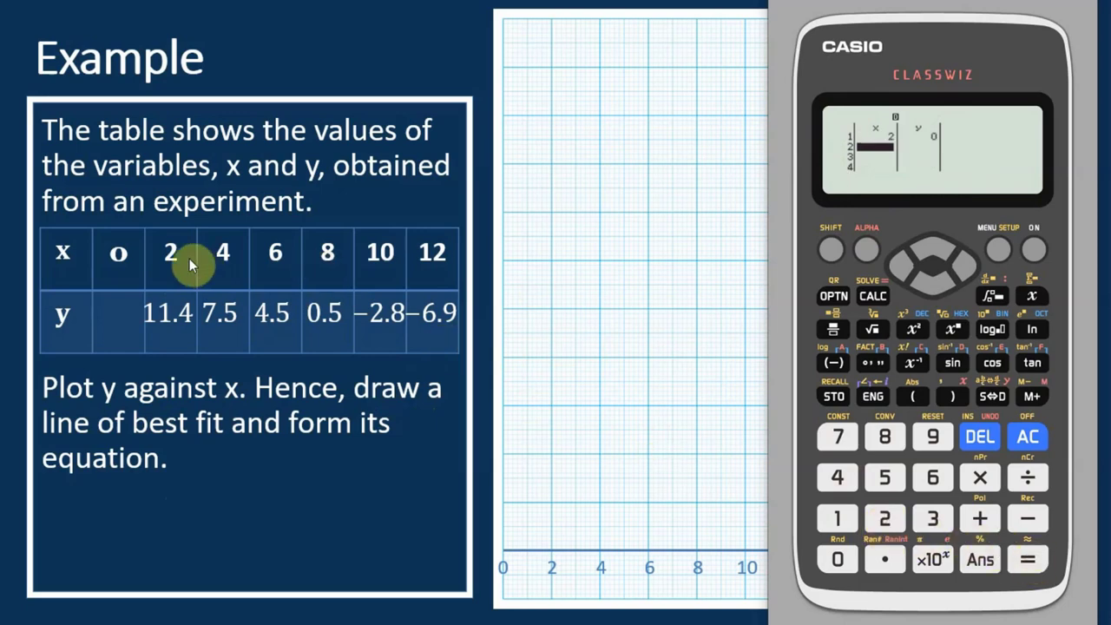
{"action": "left_click", "coordinate": [838, 518]}
{"action": "left_click", "coordinate": [884, 518]}
{"action": "left_click", "coordinate": [1028, 559]}
Enter the matching y values 11.4 and −6.9 in the y column
{"action": "left_click", "coordinate": [955, 266]}
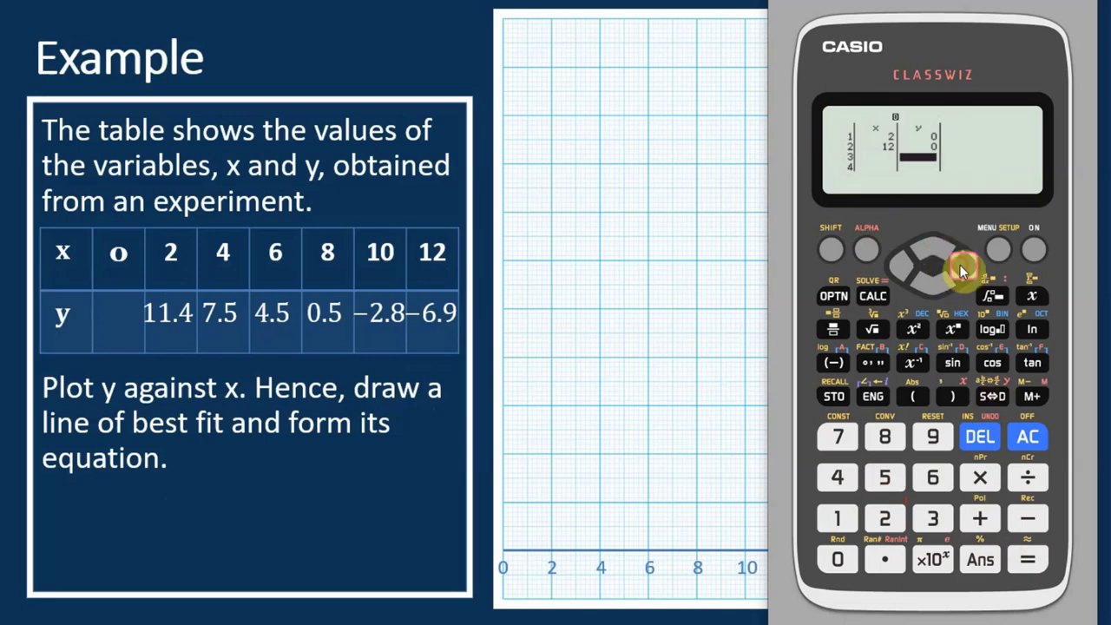
{"action": "left_click", "coordinate": [933, 250]}
{"action": "left_click", "coordinate": [932, 249]}
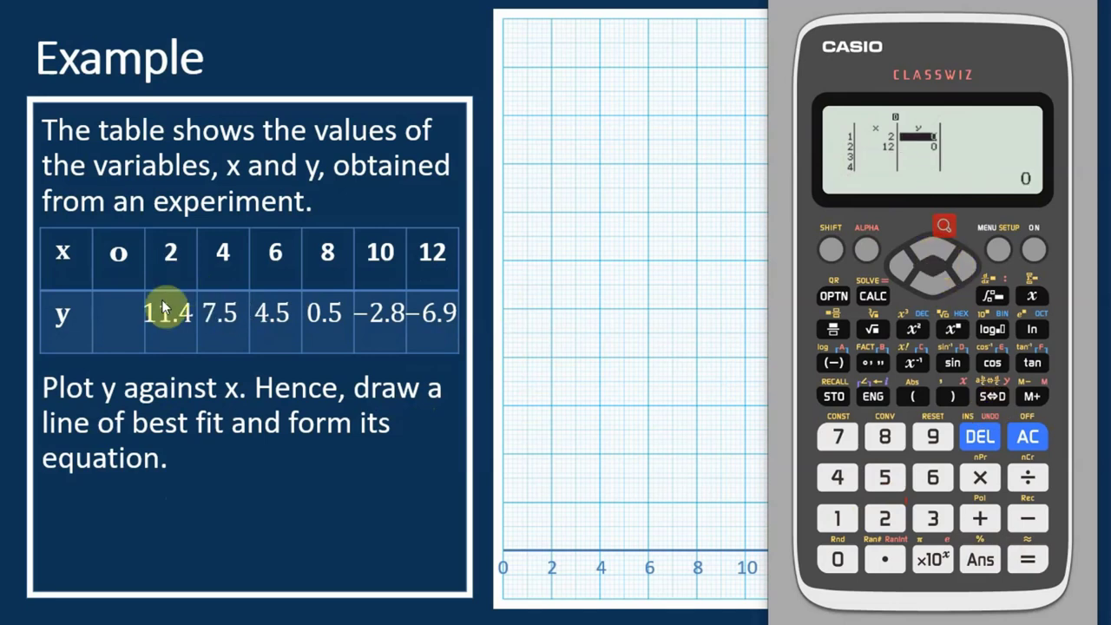
{"action": "left_click", "coordinate": [835, 520]}
{"action": "left_click", "coordinate": [835, 520]}
{"action": "left_click", "coordinate": [885, 560]}
{"action": "left_click", "coordinate": [838, 477]}
{"action": "left_click", "coordinate": [1028, 560]}
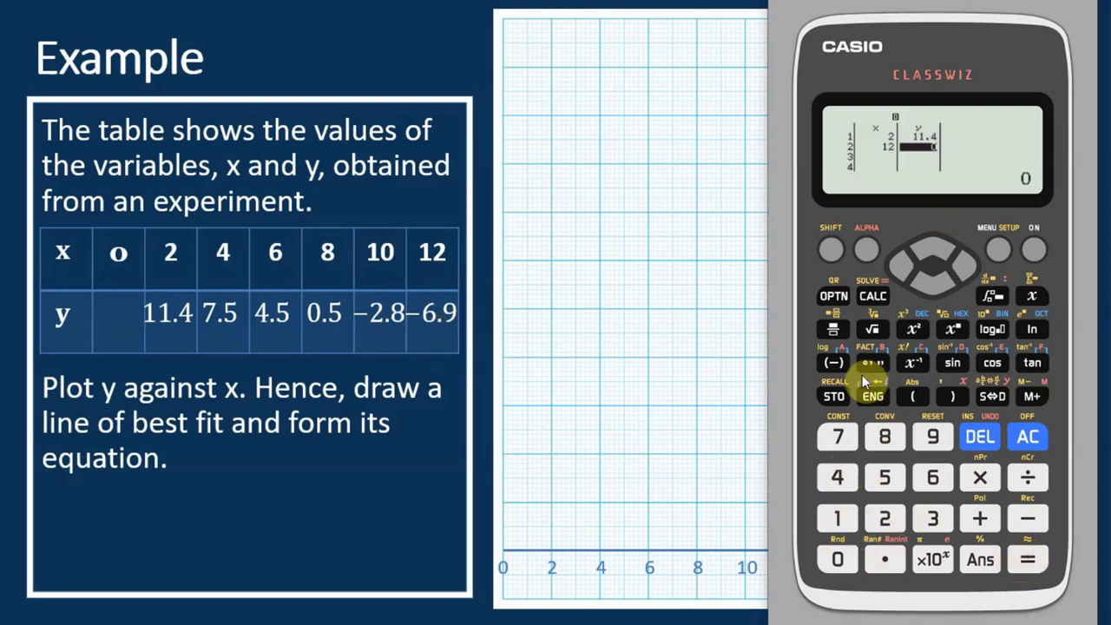
{"action": "left_click", "coordinate": [833, 363]}
{"action": "left_click", "coordinate": [930, 478]}
{"action": "left_click", "coordinate": [887, 559]}
{"action": "left_click", "coordinate": [931, 437]}
{"action": "left_click", "coordinate": [1028, 560]}
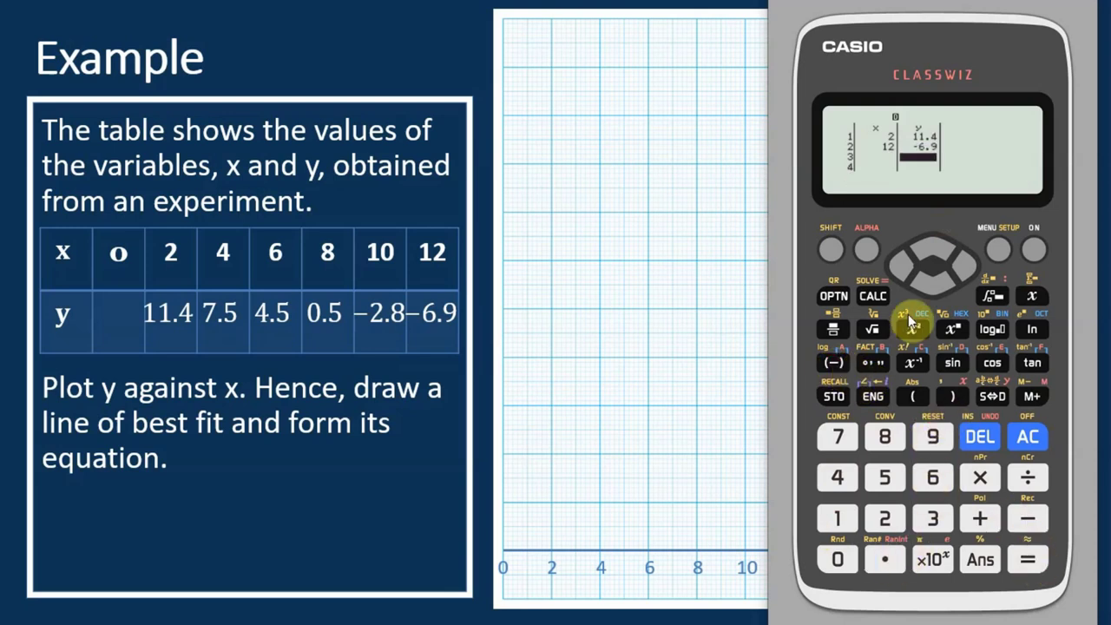
{"action": "left_click", "coordinate": [834, 297]}
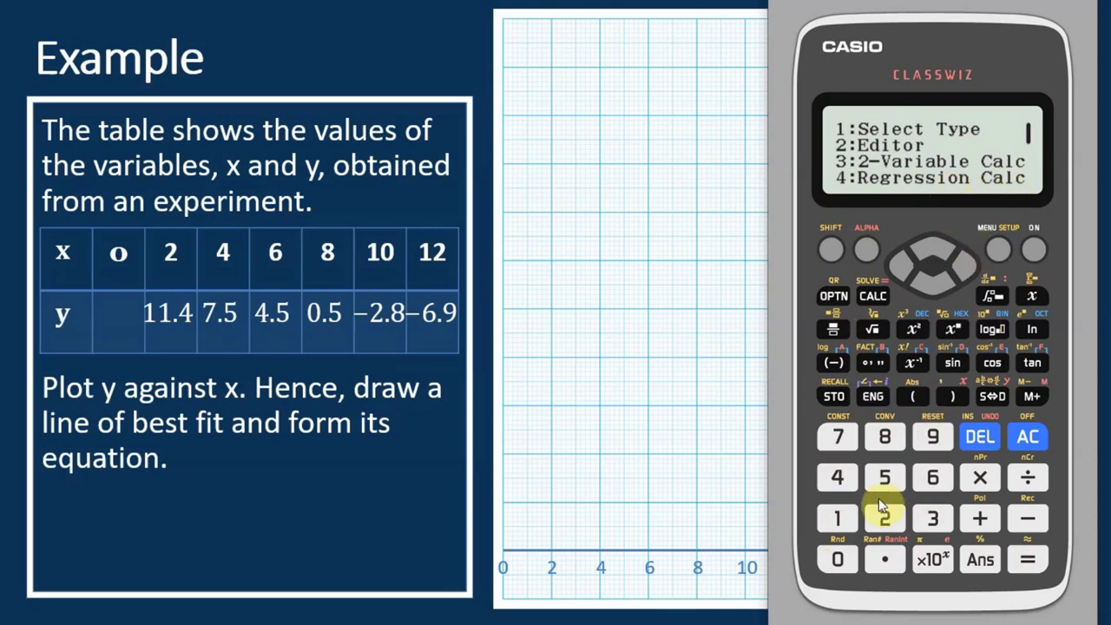
Run Regression Calc to read a=15.06, b=−1.83, r=−1, then close the emulator
{"action": "left_click", "coordinate": [839, 479]}
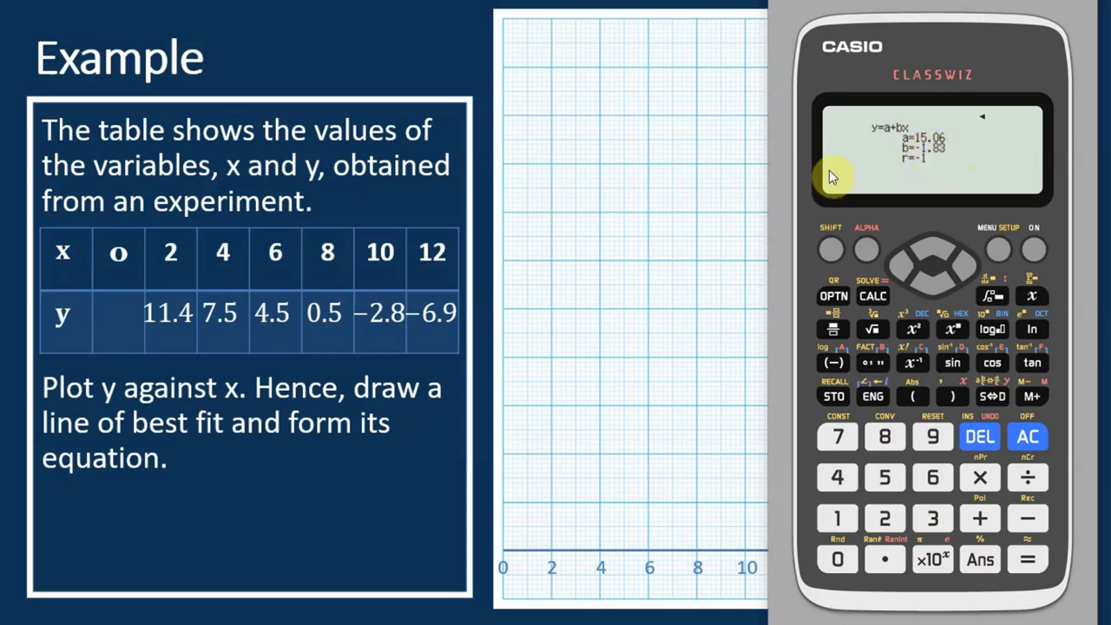
{"action": "left_click", "coordinate": [110, 315]}
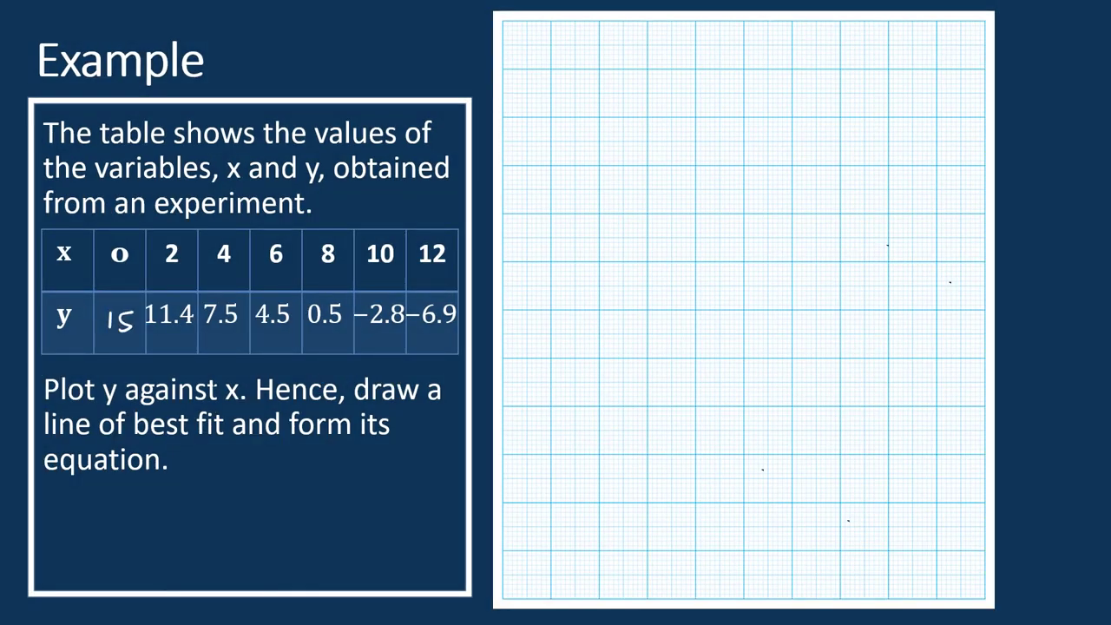
Reveal the scale working 21.9 ÷ 24 = 0.9125 ≈ 1, then axes labelled 0–16 and −8 to 14
{"action": "key", "text": "Right"}
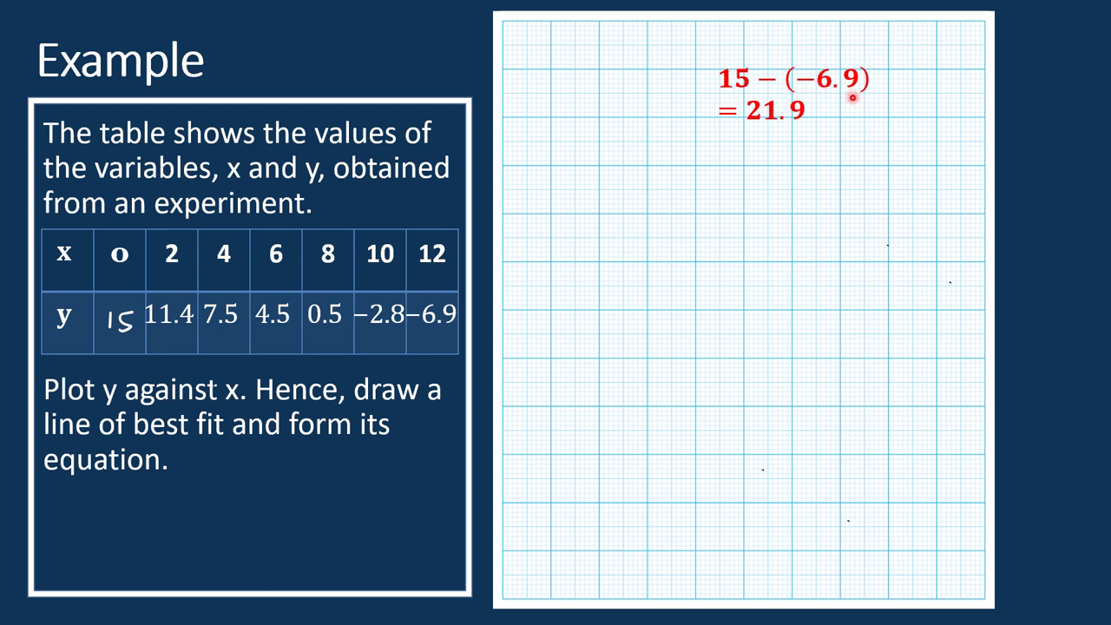
{"action": "left_click", "coordinate": [788, 138]}
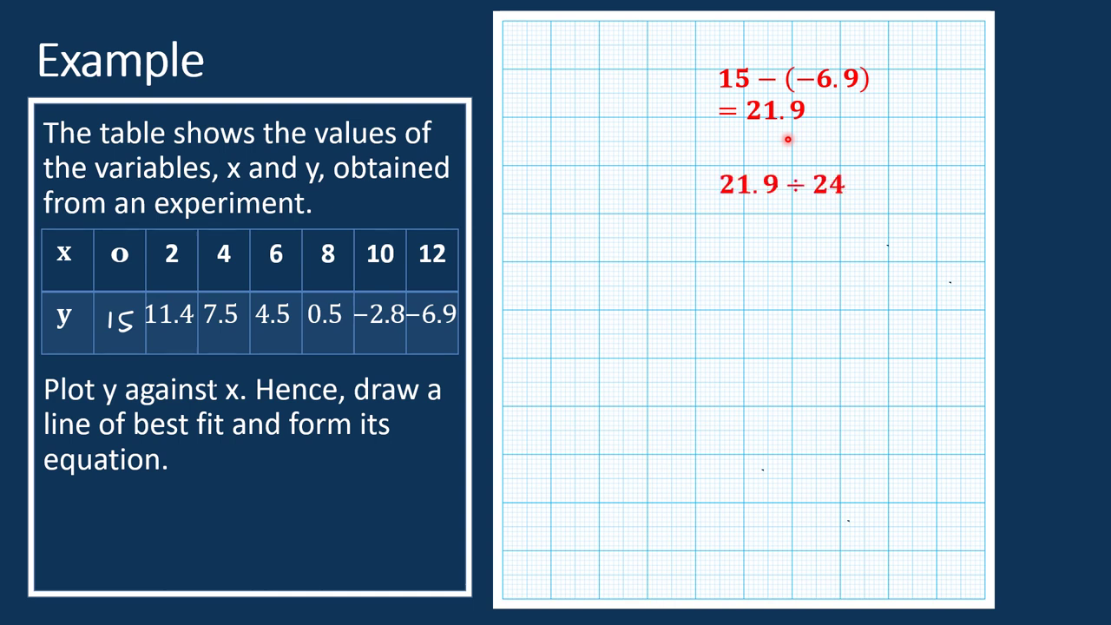
{"action": "left_click", "coordinate": [823, 208]}
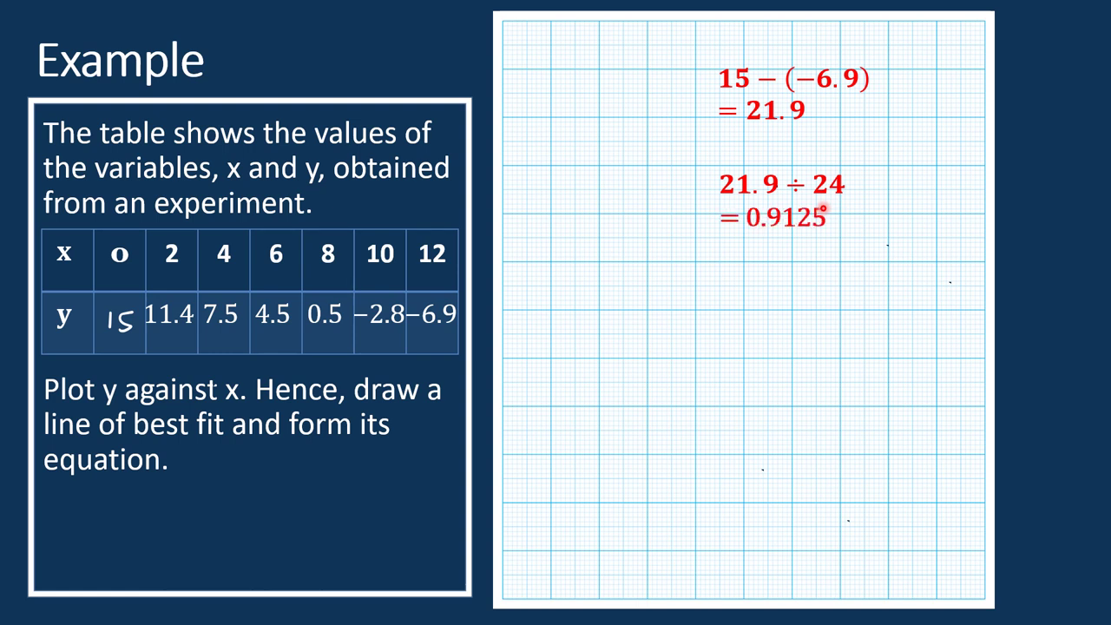
{"action": "left_click", "coordinate": [804, 249]}
{"action": "left_click", "coordinate": [743, 282]}
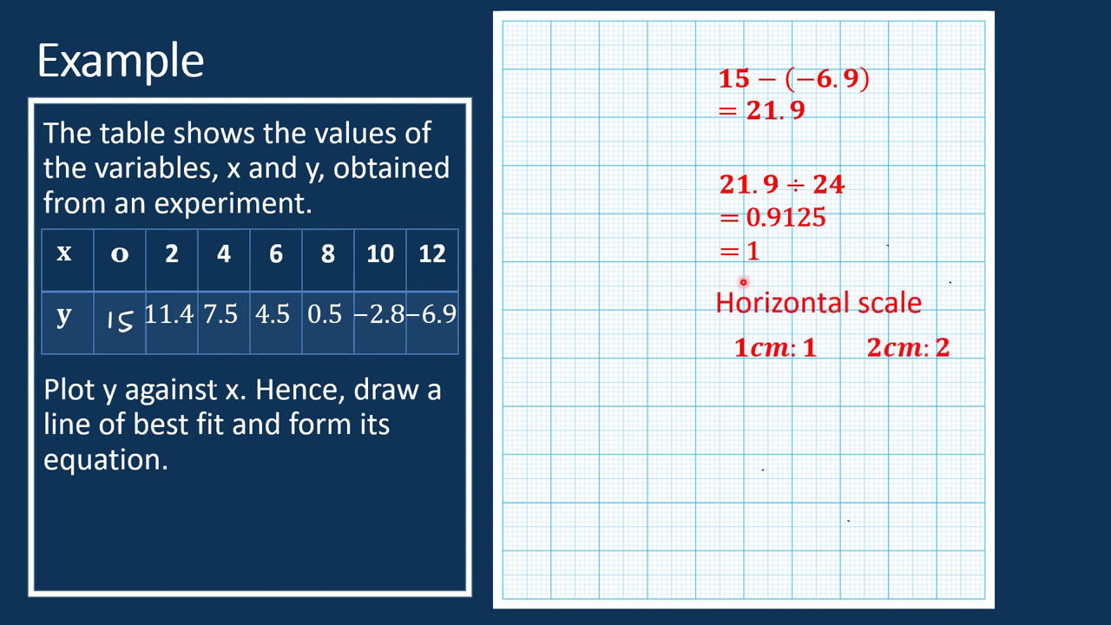
{"action": "left_click", "coordinate": [437, 342]}
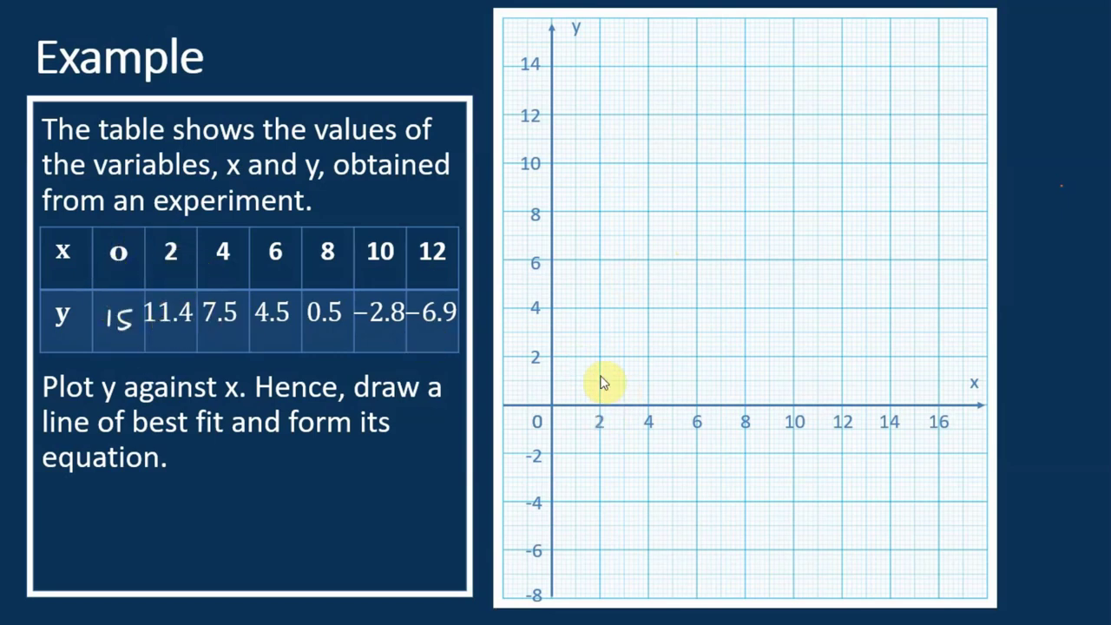
Plot orange crosses from (2, 11.4) to (12, −6.9) and show the best-fit line
{"action": "left_click", "coordinate": [599, 132]}
{"action": "left_click_drag", "start_coordinate": [652, 224], "coordinate": [653, 231]}
{"action": "left_click_drag", "start_coordinate": [692, 293], "coordinate": [701, 302]}
{"action": "left_click_drag", "start_coordinate": [701, 293], "coordinate": [693, 302]}
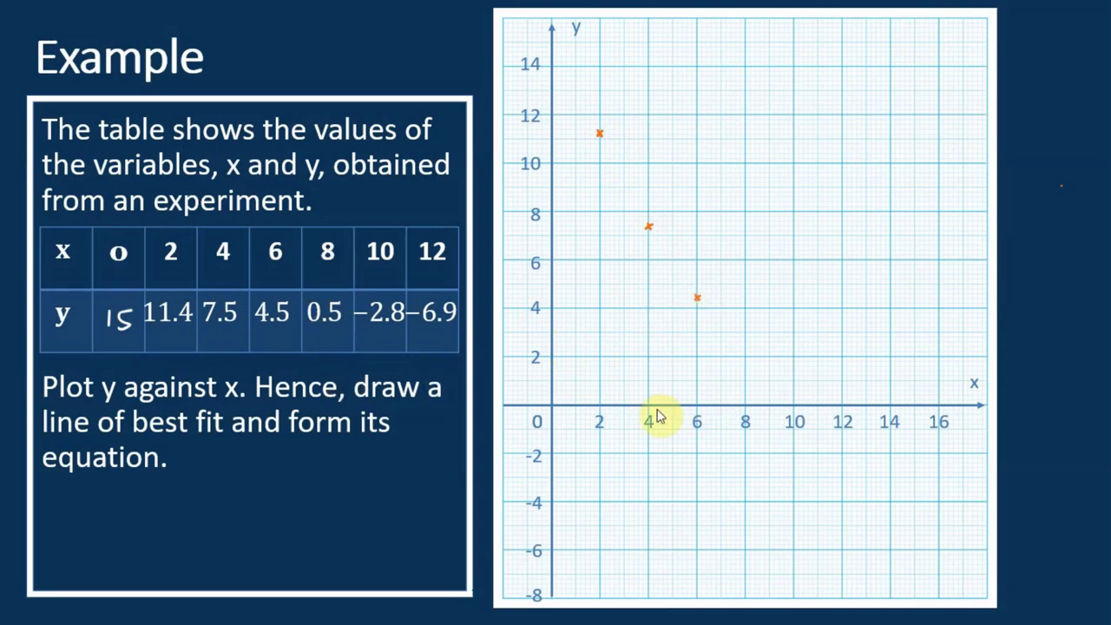
{"action": "left_click_drag", "start_coordinate": [742, 391], "coordinate": [742, 400]}
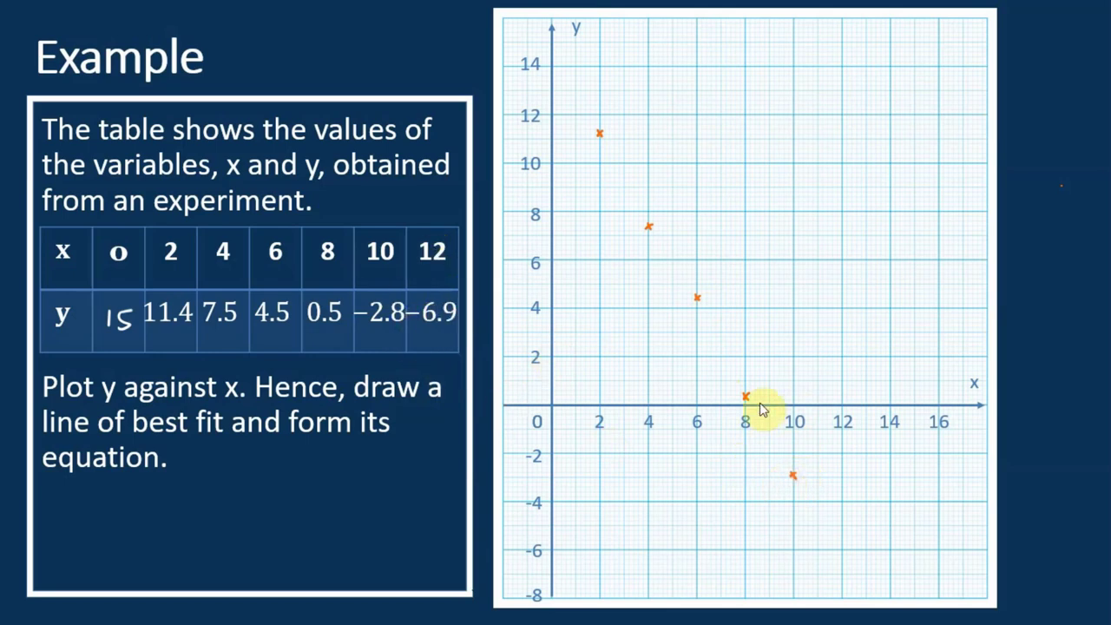
{"action": "left_click", "coordinate": [841, 561]}
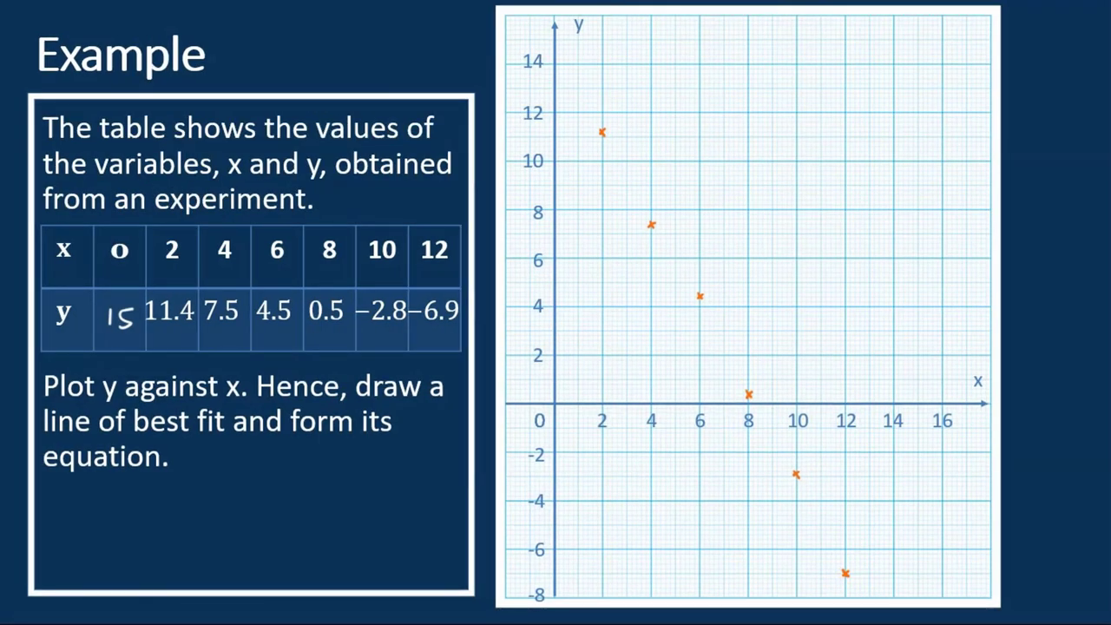
{"action": "left_click", "coordinate": [846, 120]}
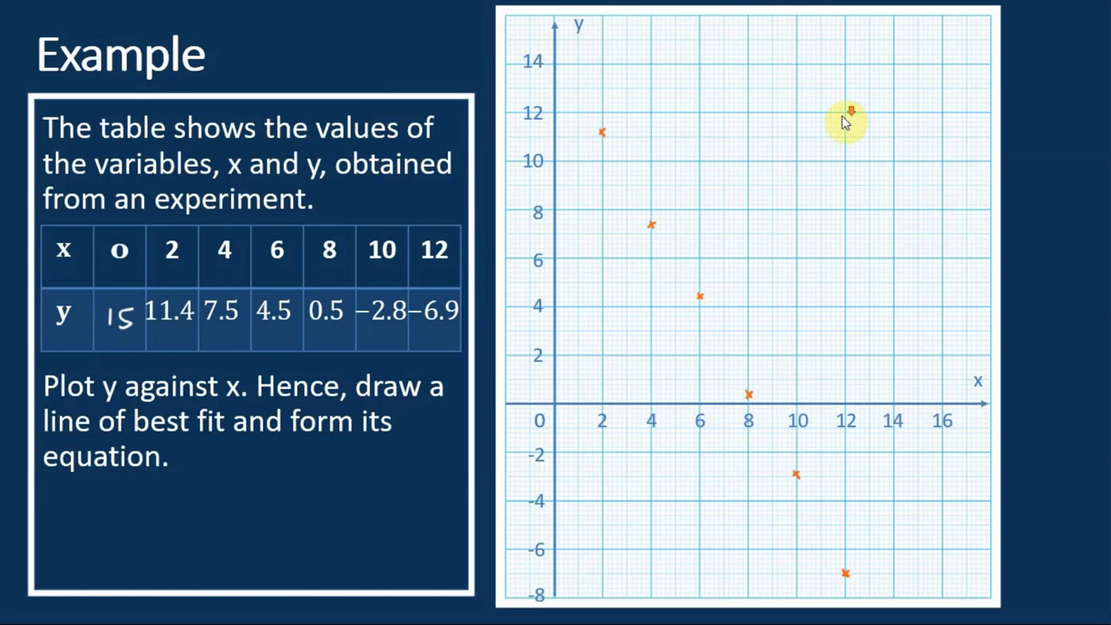